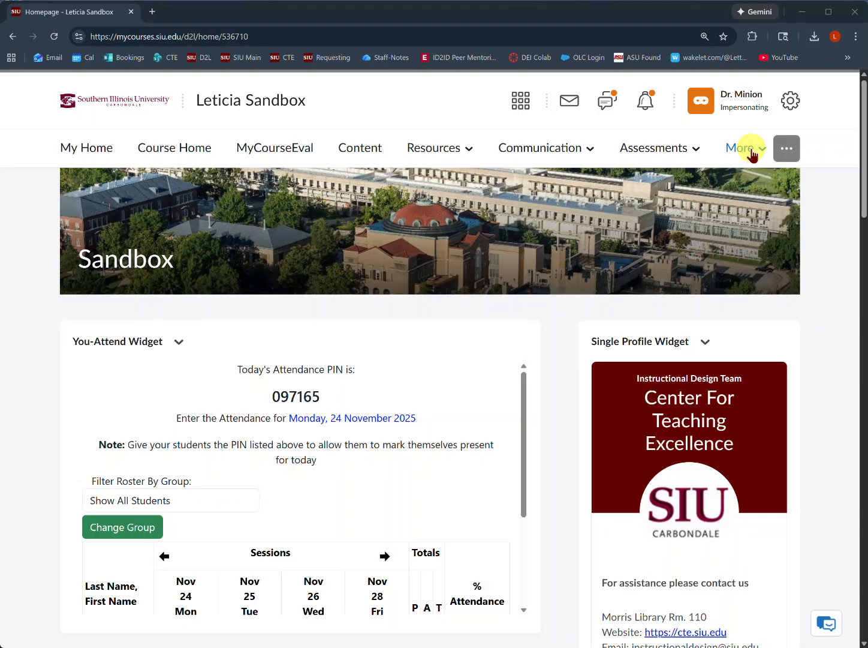
Open the course's Grades tool from Course Administration with the tools listed by name.
left_click(759, 152)
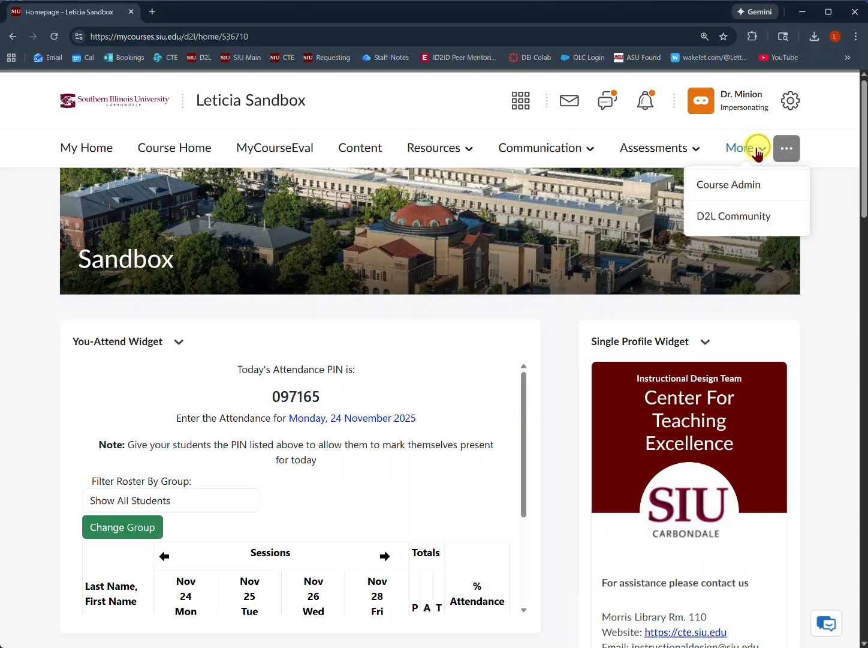
left_click(758, 189)
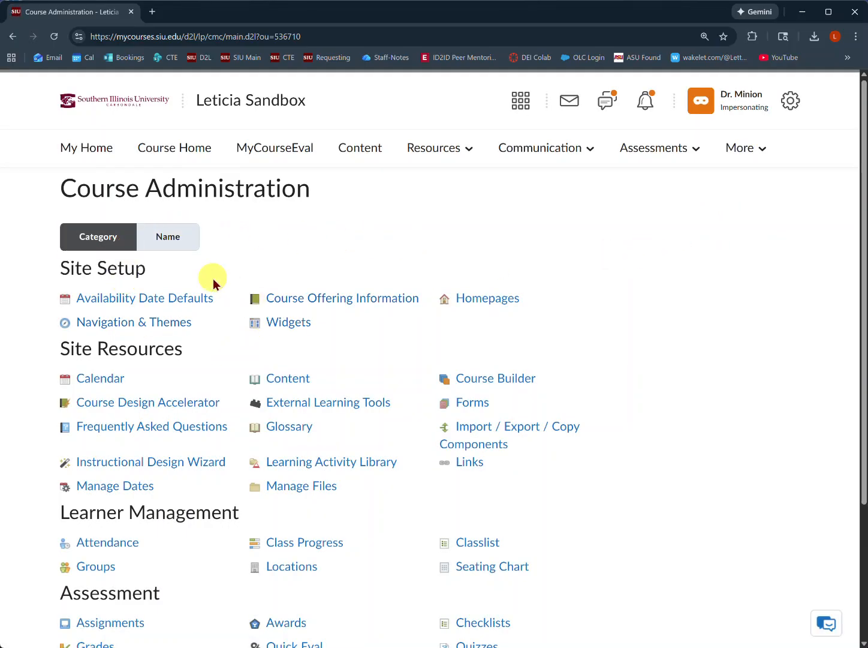
scroll(213, 279, "down", 1)
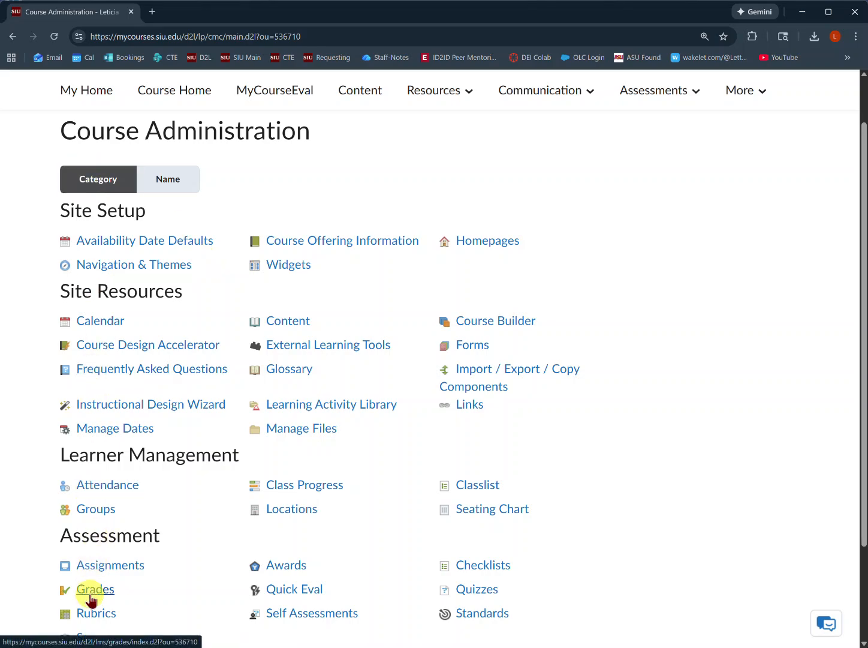
left_click(168, 183)
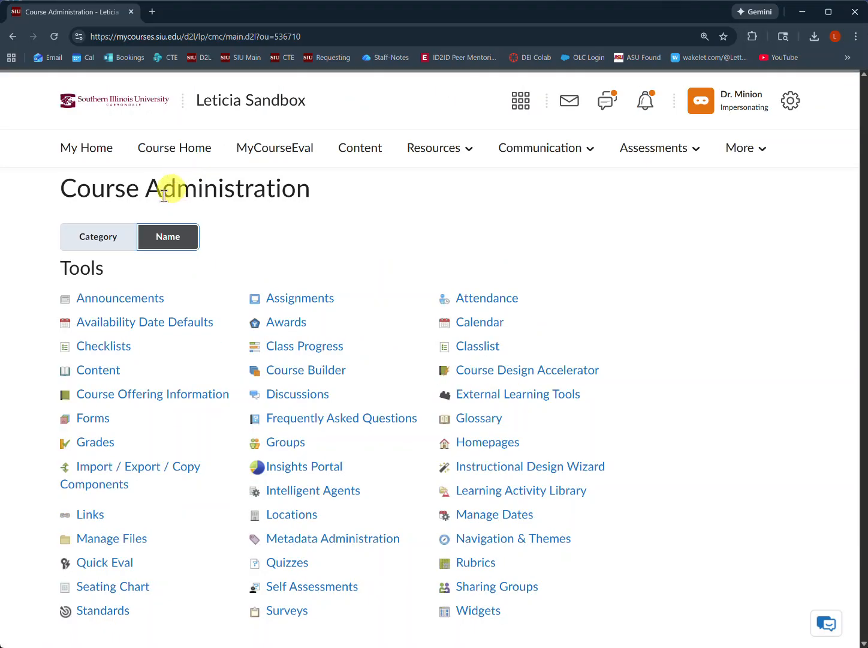
left_click(96, 444)
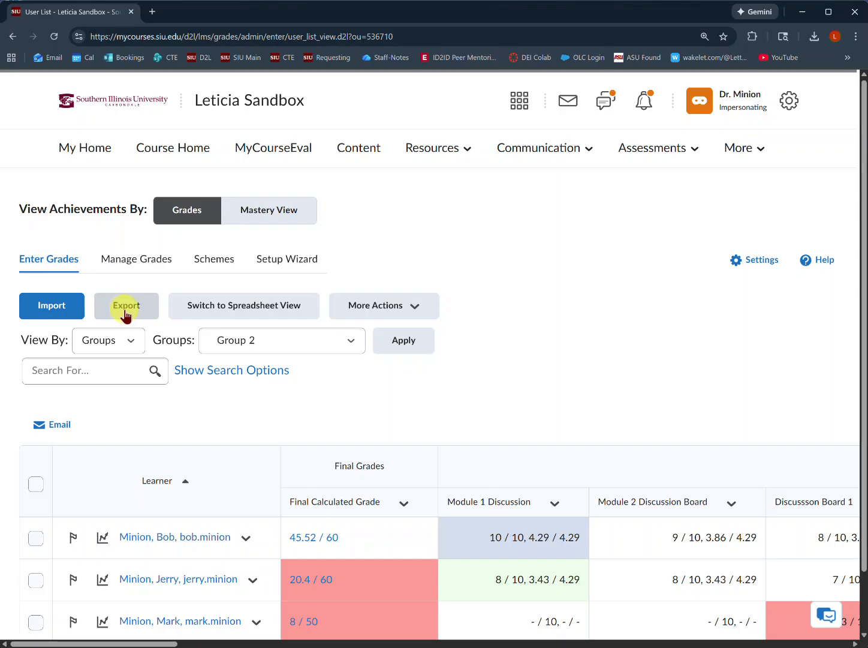
Open the grade export options and choose to export grade items for all users.
left_click(126, 307)
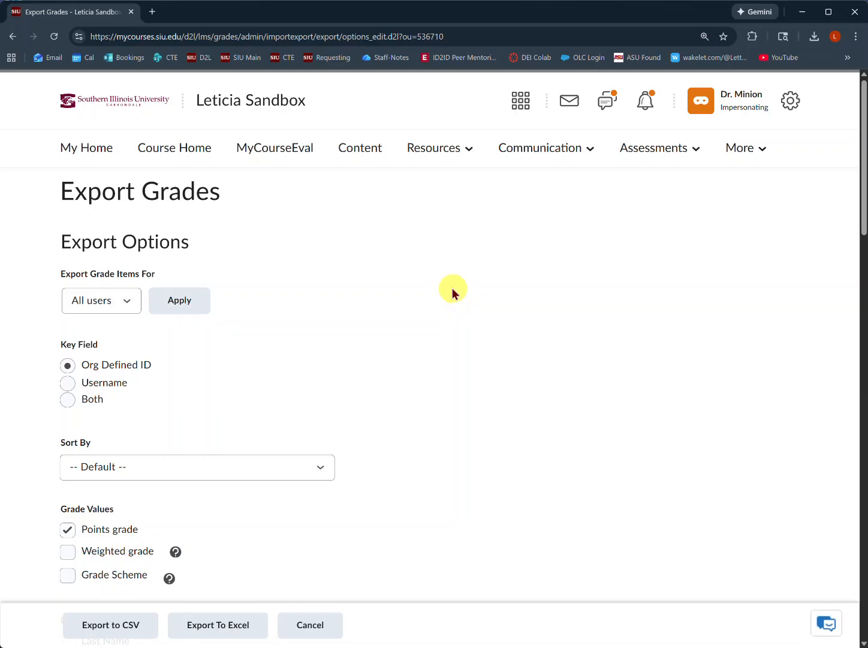
scroll(440, 277, "down", 1)
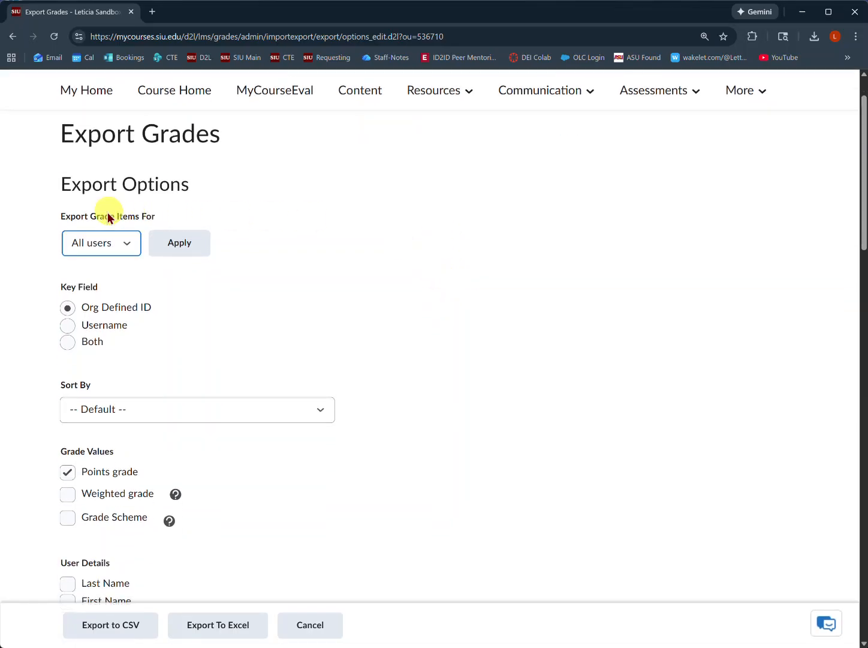
left_click(129, 248)
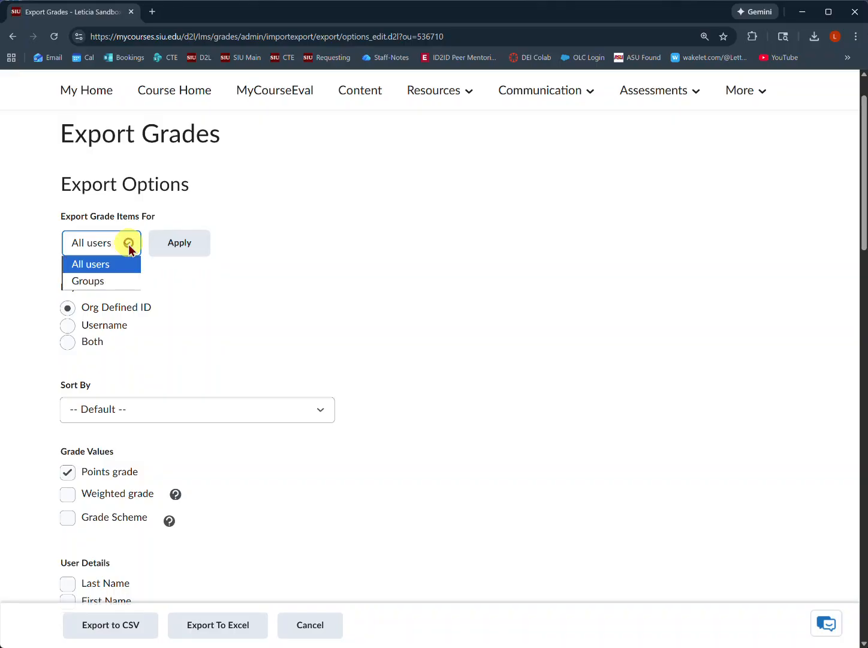
left_click(106, 265)
Review the key field, sorting and grade value options, and read the help note for Weighted grade.
scroll(268, 285, "down", 1)
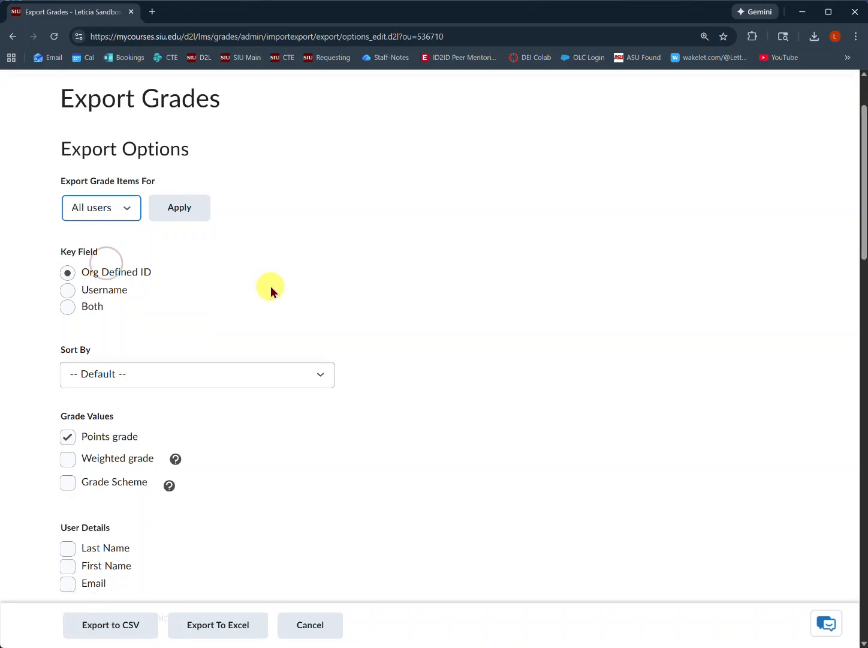
scroll(270, 287, "down", 2)
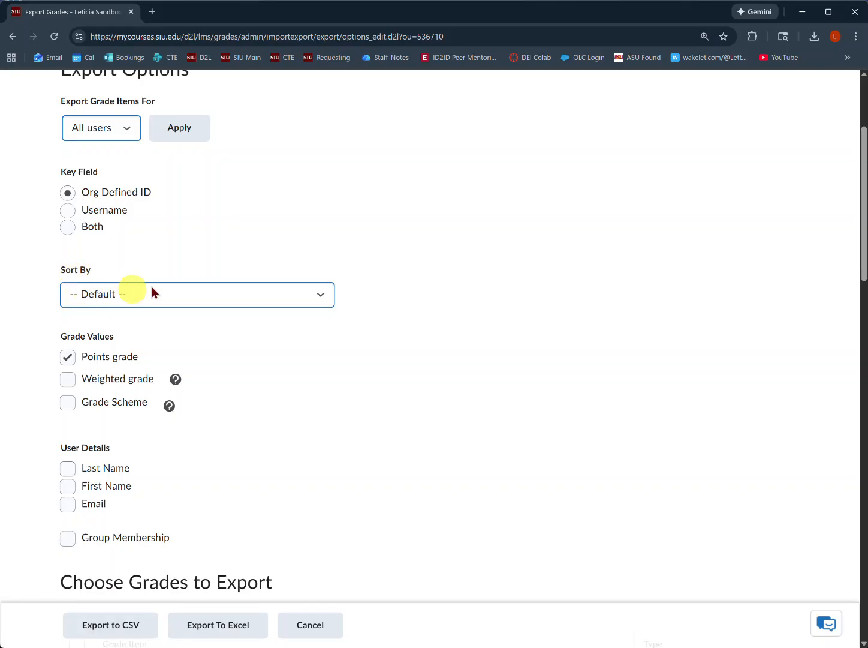
scroll(152, 287, "down", 2)
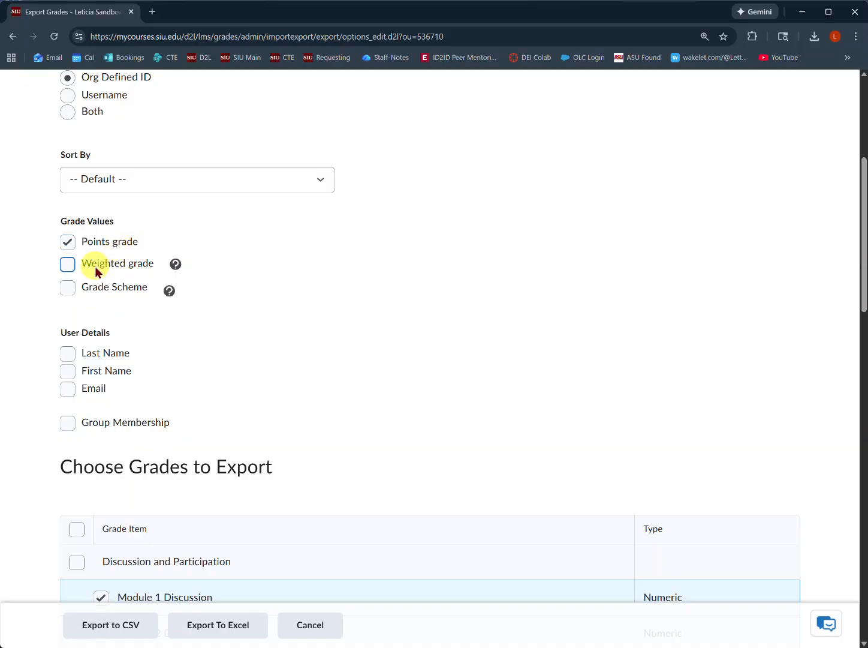
left_click(175, 266)
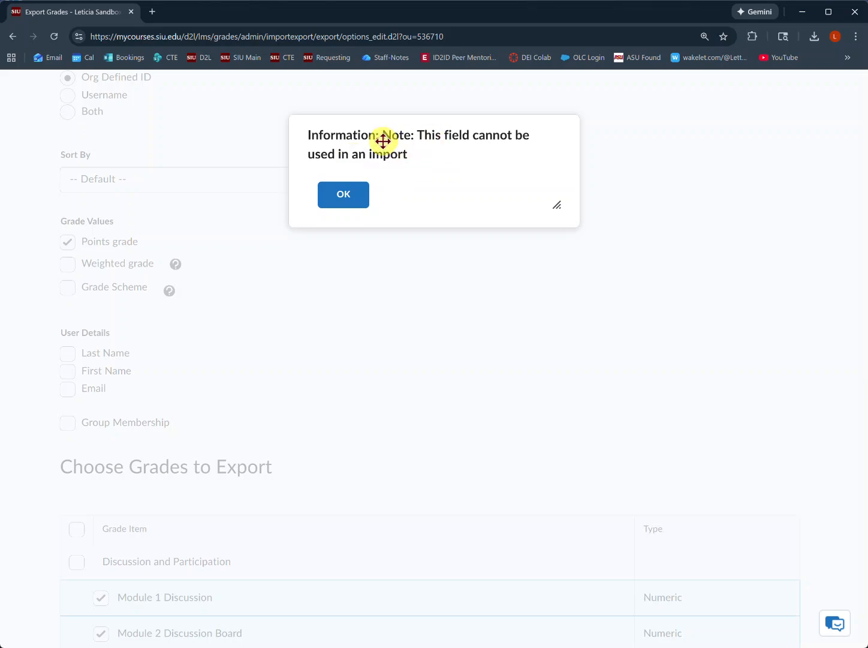
left_click(342, 196)
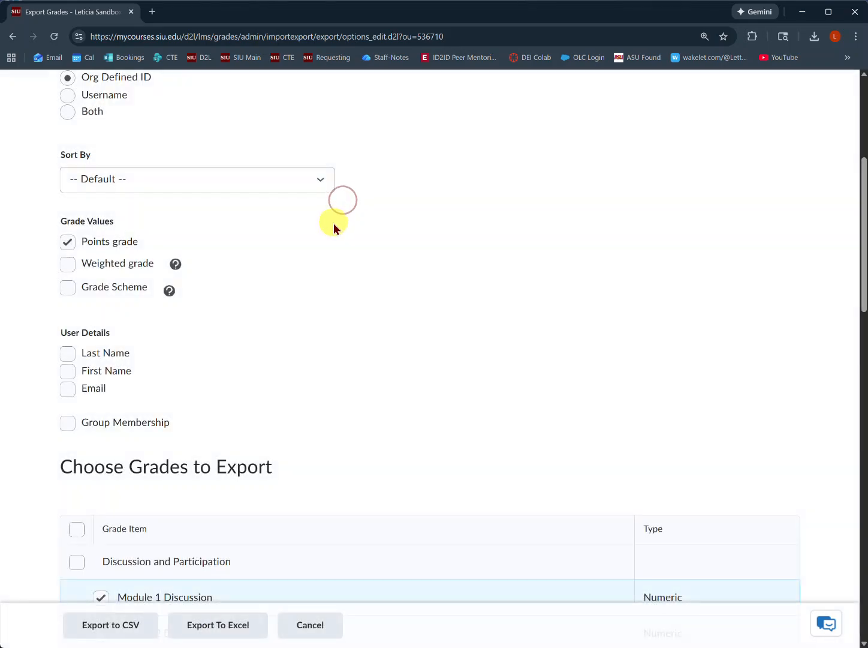
Examine the user details options and the full list of grade items selected for export, including subtotals and final grades.
scroll(334, 223, "down", 1)
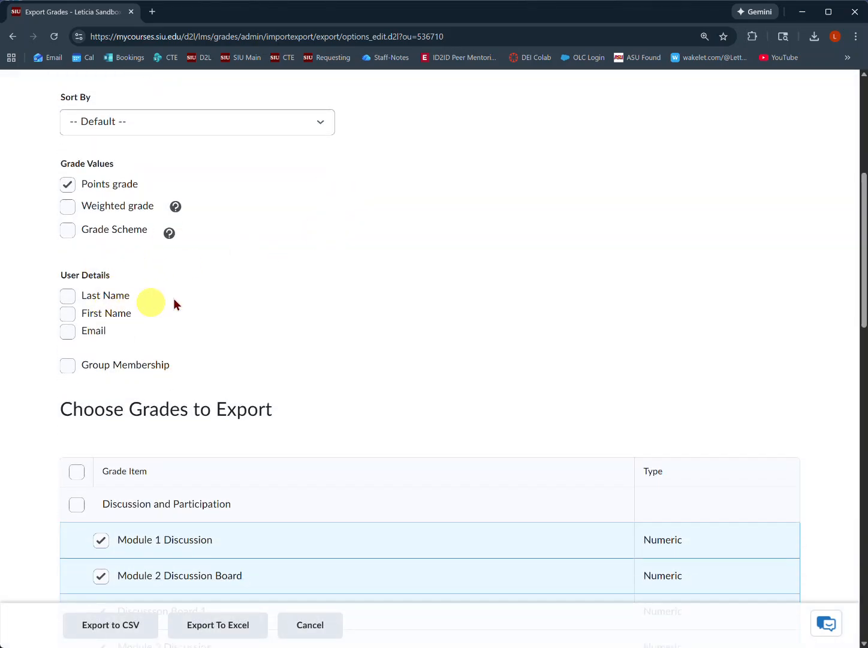
scroll(174, 304, "down", 7)
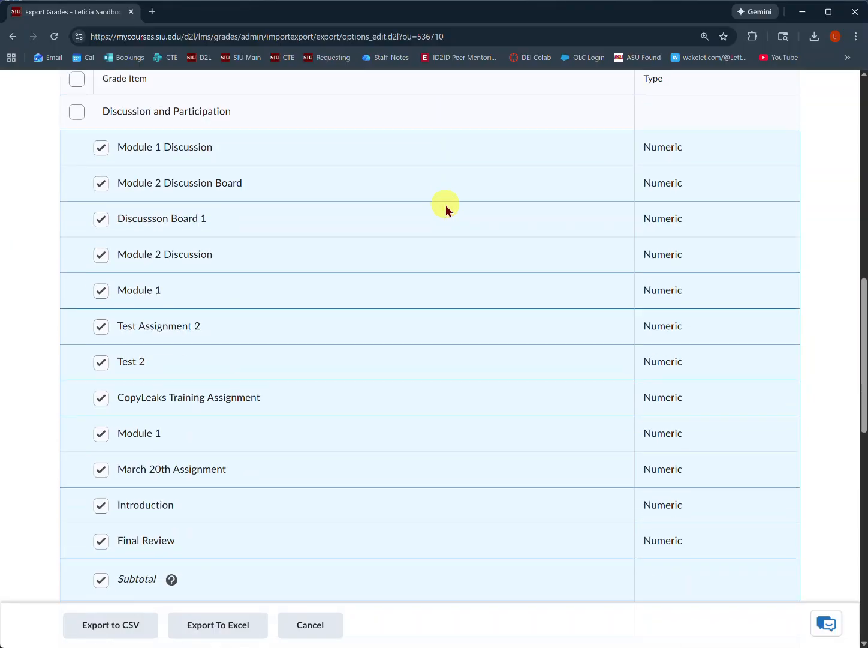
scroll(445, 205, "up", 2)
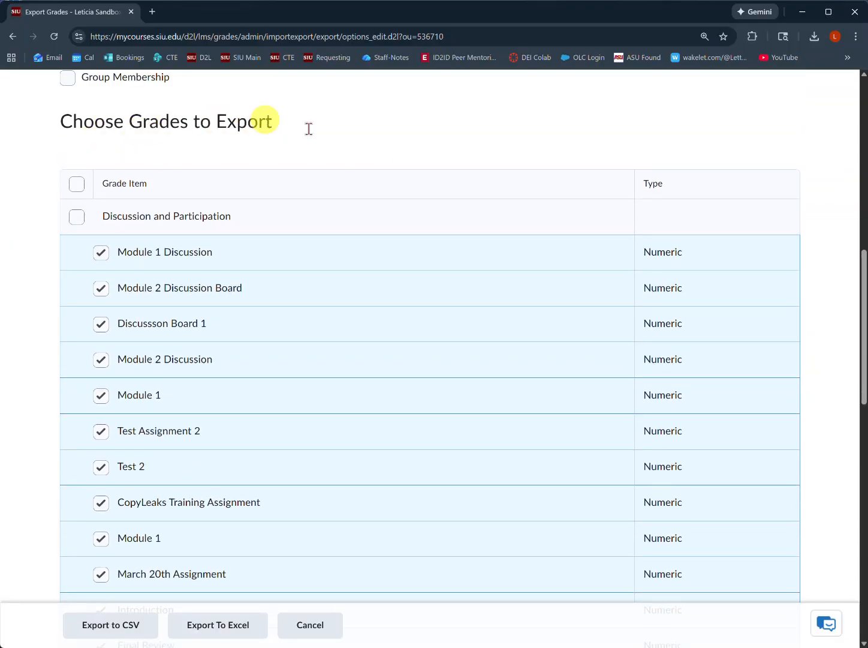
scroll(388, 157, "down", 2)
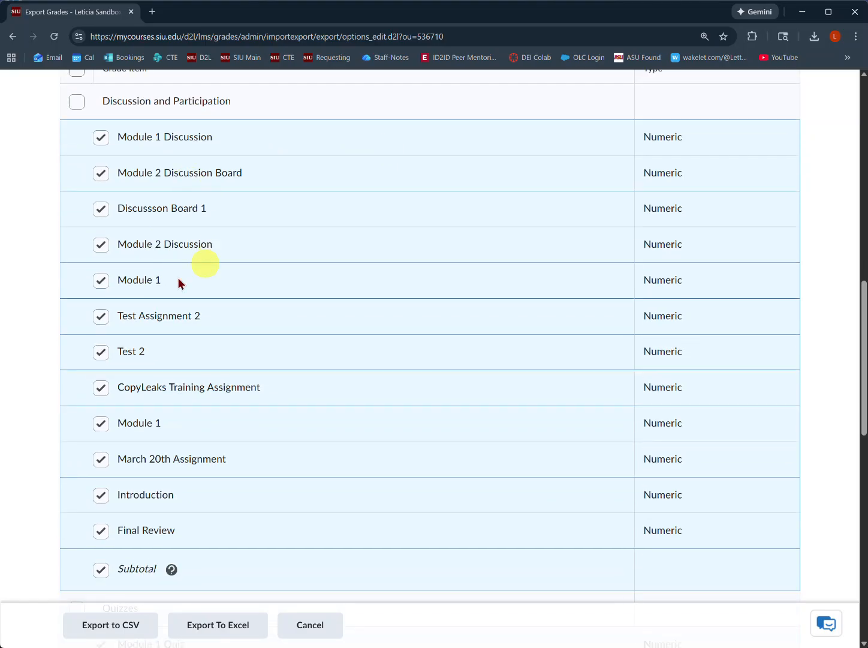
scroll(174, 273, "down", 3)
scroll(172, 264, "down", 2)
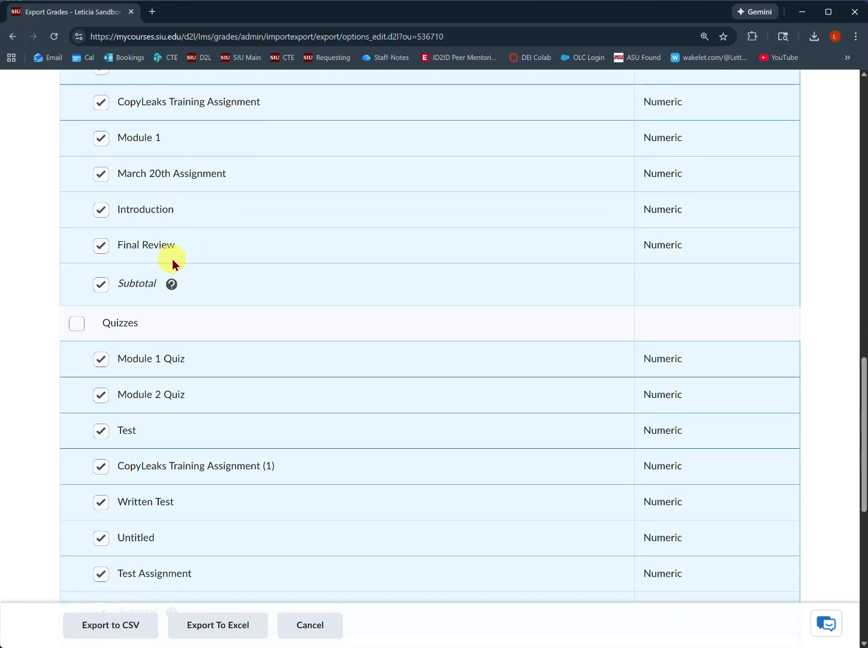
scroll(172, 259, "down", 3)
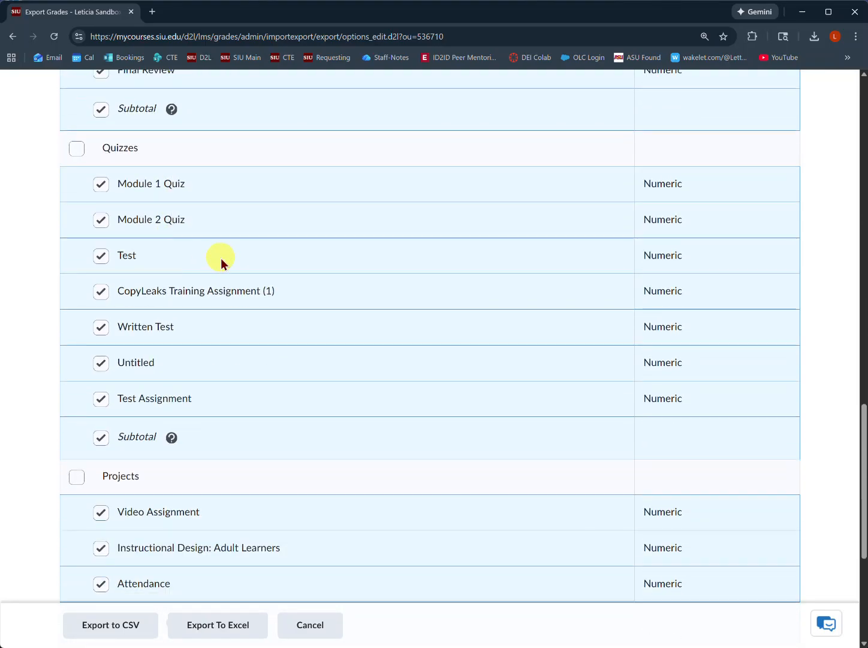
scroll(221, 257, "down", 4)
scroll(217, 248, "down", 1)
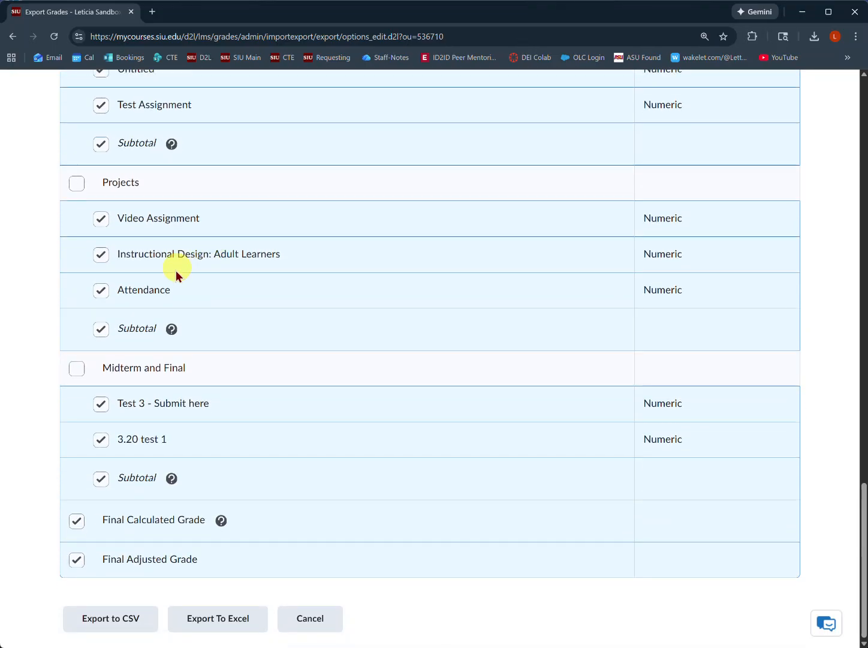
Export the selected grades to Excel and download the resulting file.
left_click(89, 632)
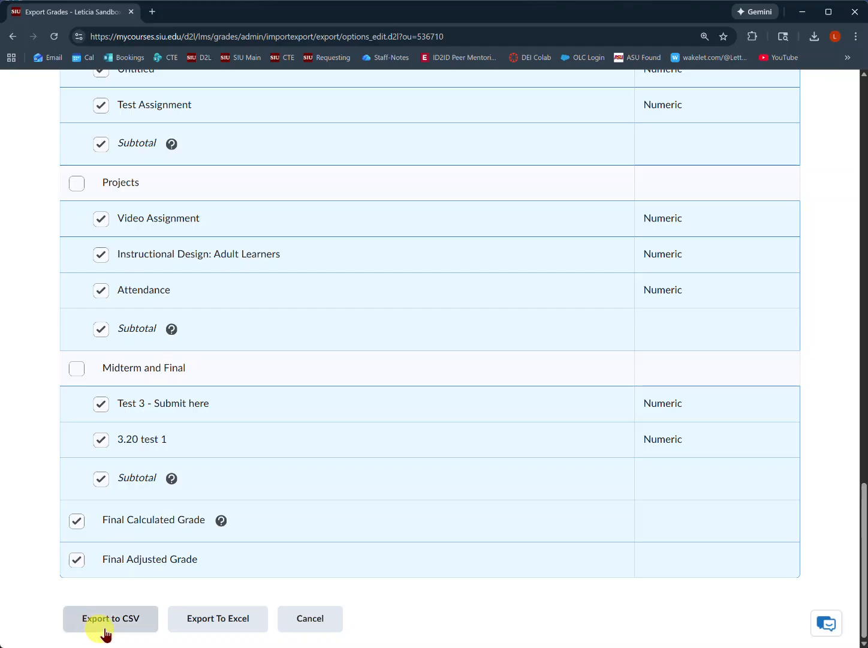
left_click(217, 623)
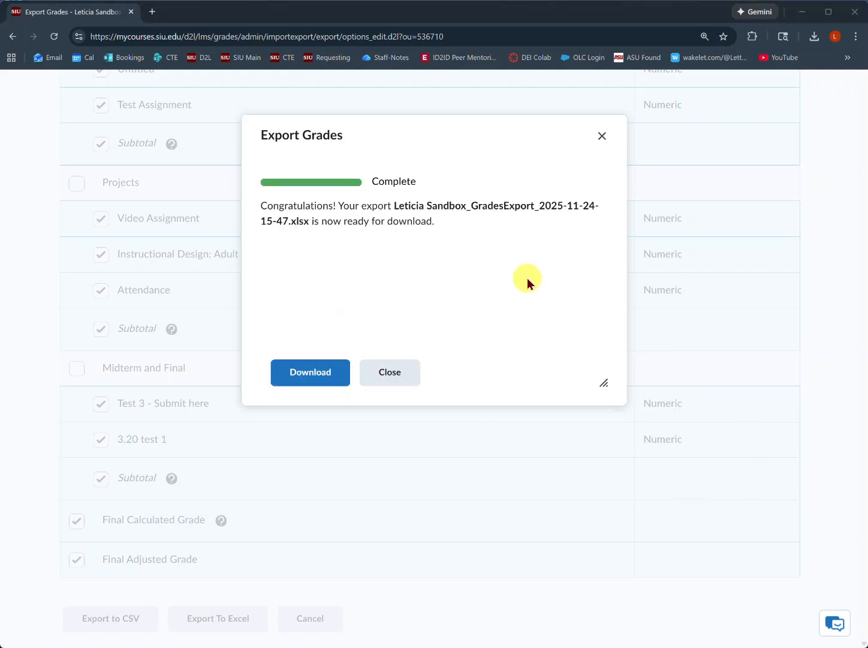
left_click(299, 385)
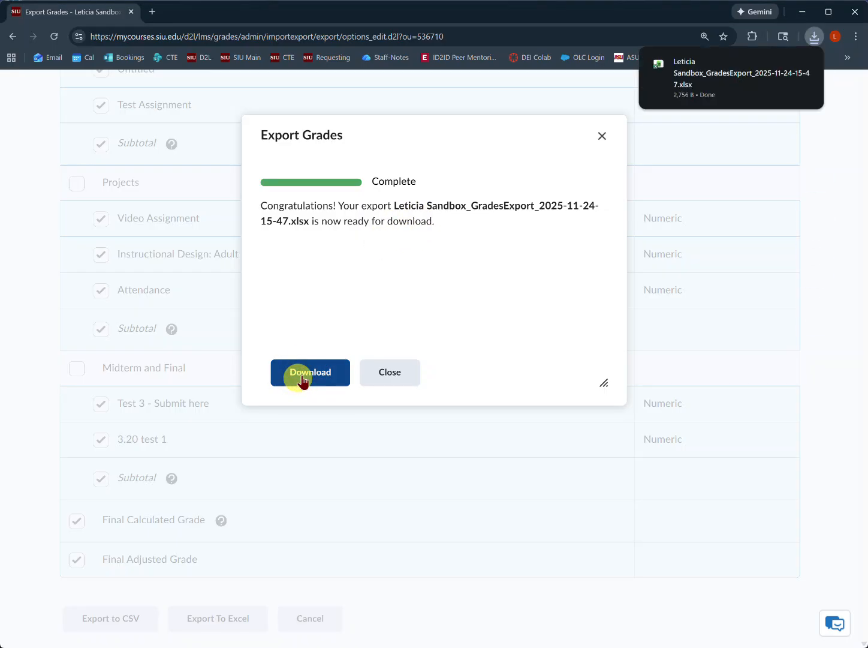
Show the downloaded file in the Downloads folder and create a folder there named "Fa 2025 Gradebook CTE101".
mouse_move(682, 77)
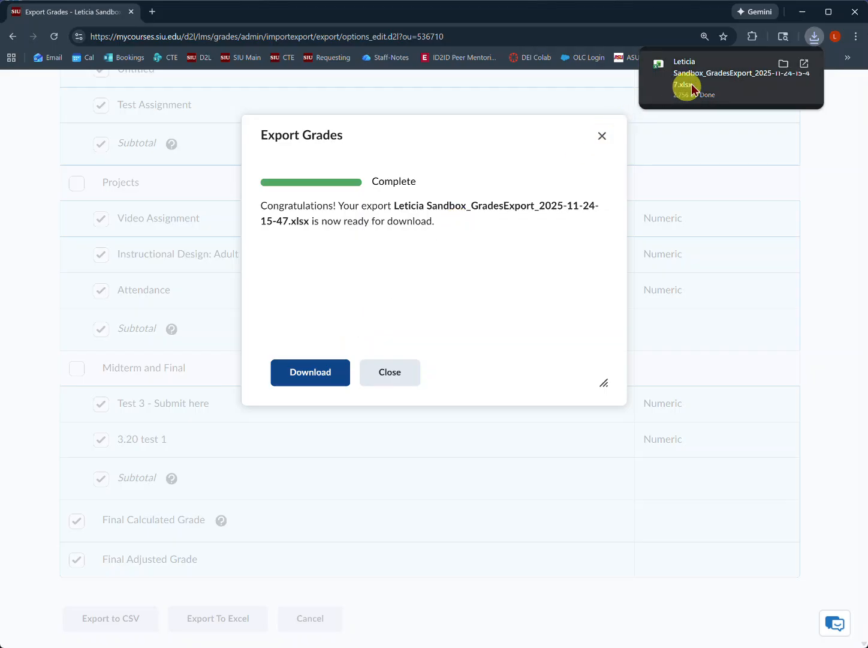
left_click(784, 65)
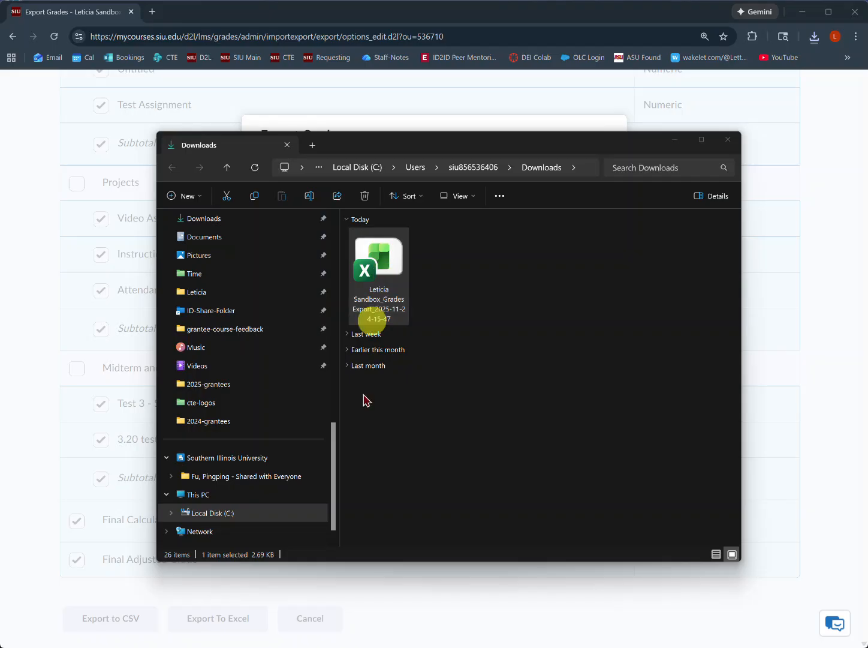
scroll(324, 423, "up", 10)
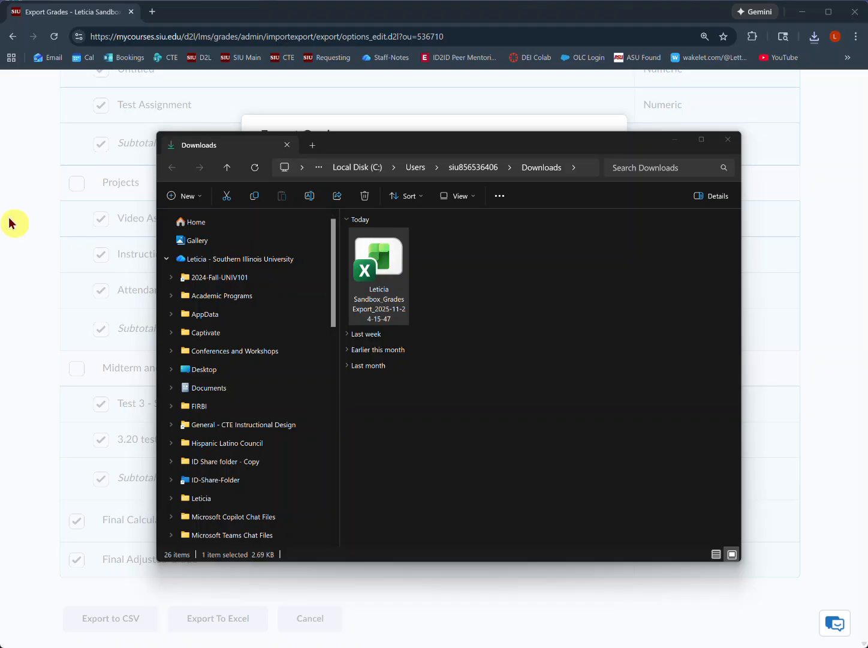
left_click(183, 198)
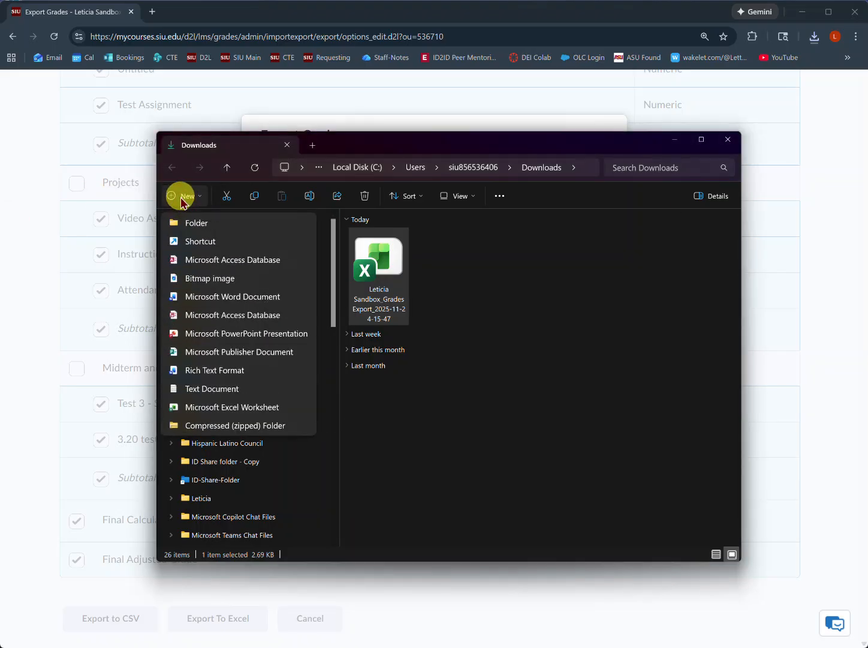
left_click(187, 222)
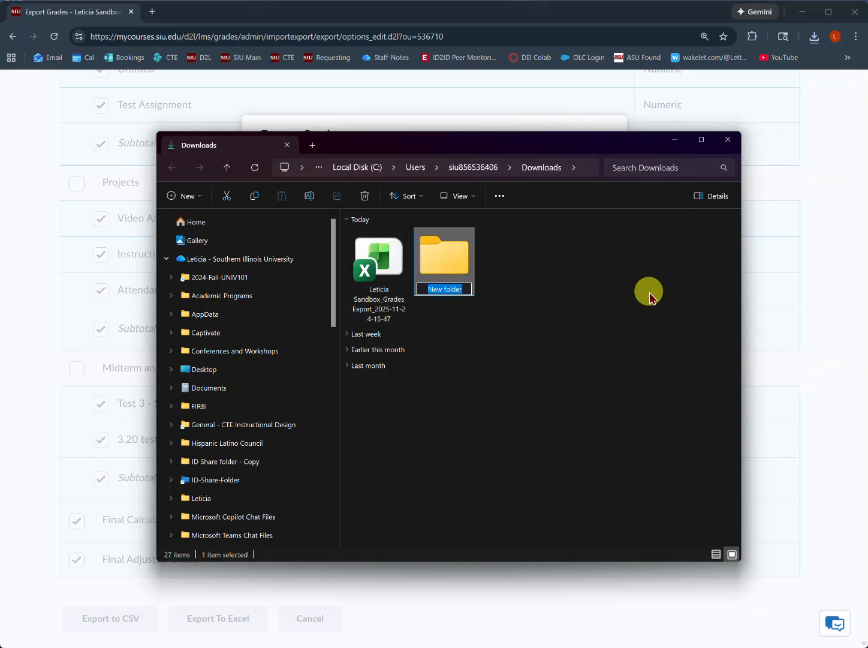
type("Fa")
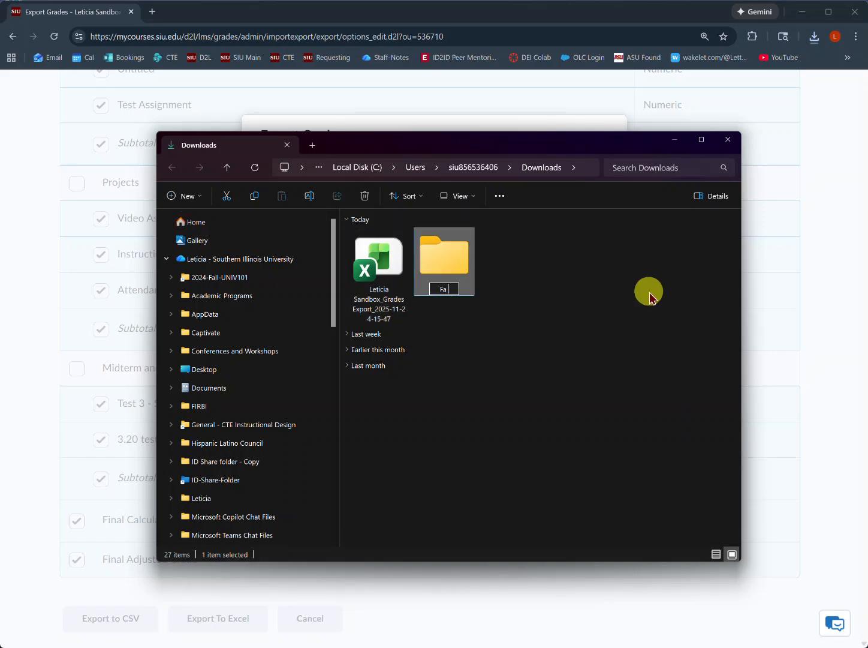
type(" 2025 Gradebook")
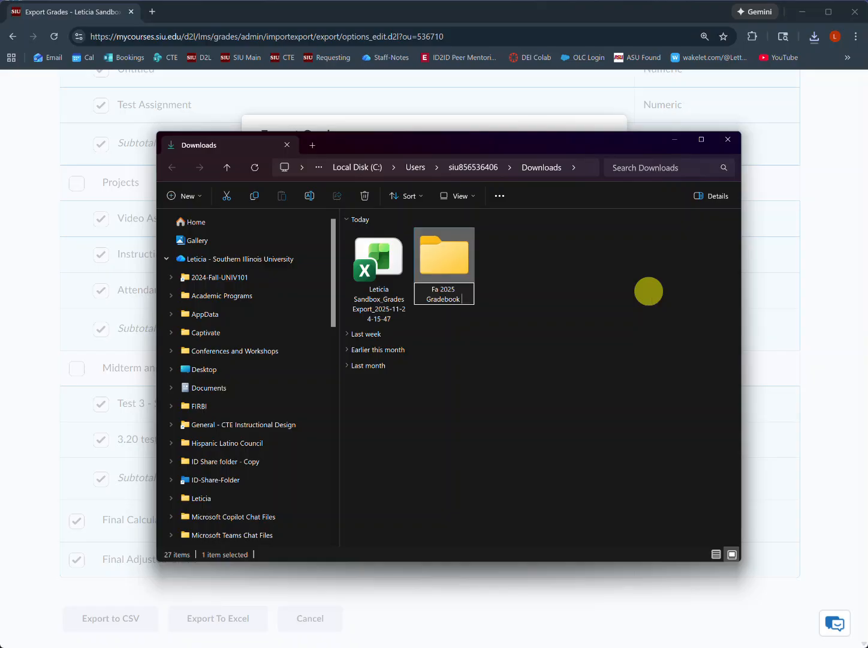
type(" CTE101")
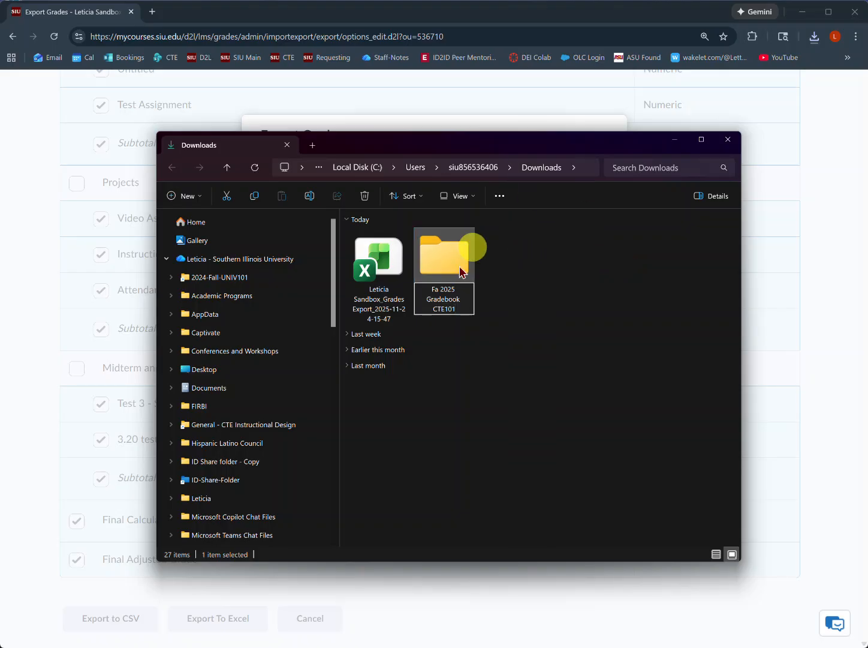
left_click(523, 292)
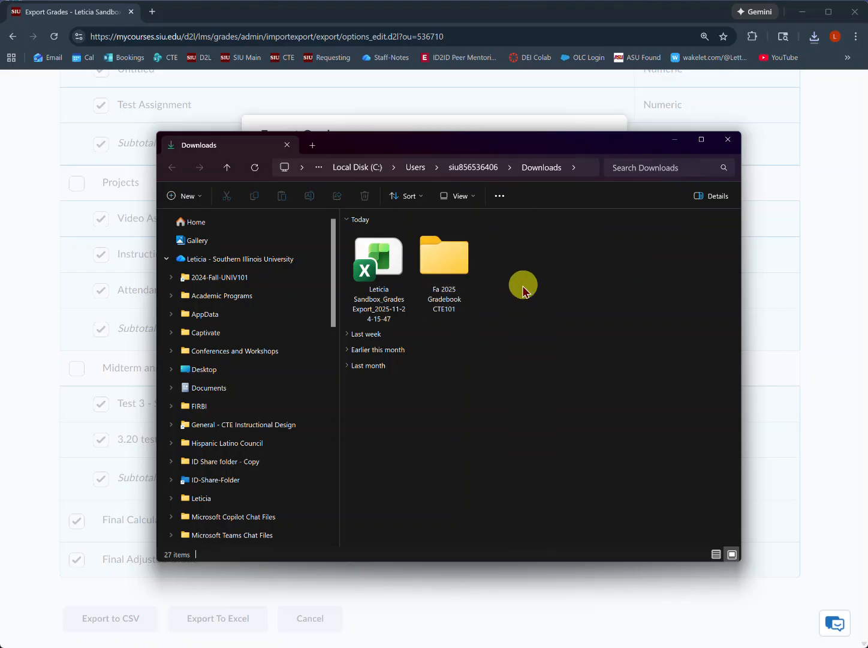
Move the exported grades file into the "Fa 2025 Gradebook CTE101" folder, and move that folder to the university OneDrive.
left_click_drag(379, 263, 444, 259)
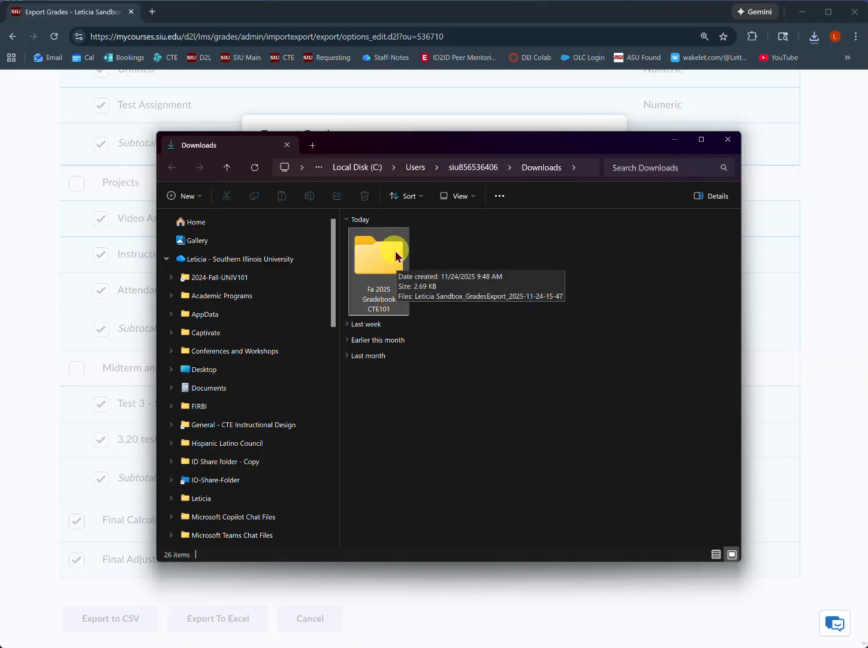
left_click_drag(378, 269, 288, 262)
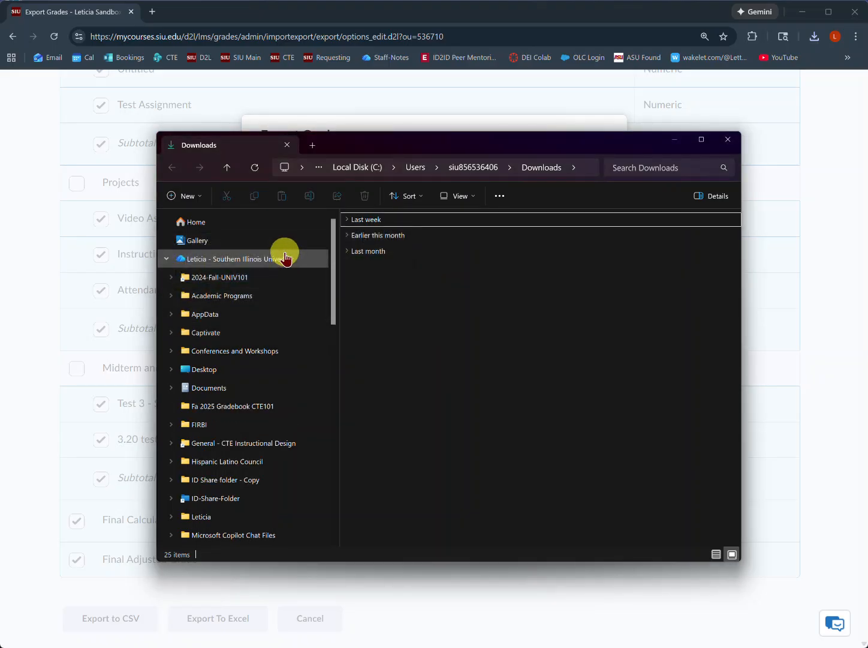
Open the exported grades workbook in Excel from the "Fa 2025 Gradebook CTE101" folder on OneDrive.
left_click(225, 413)
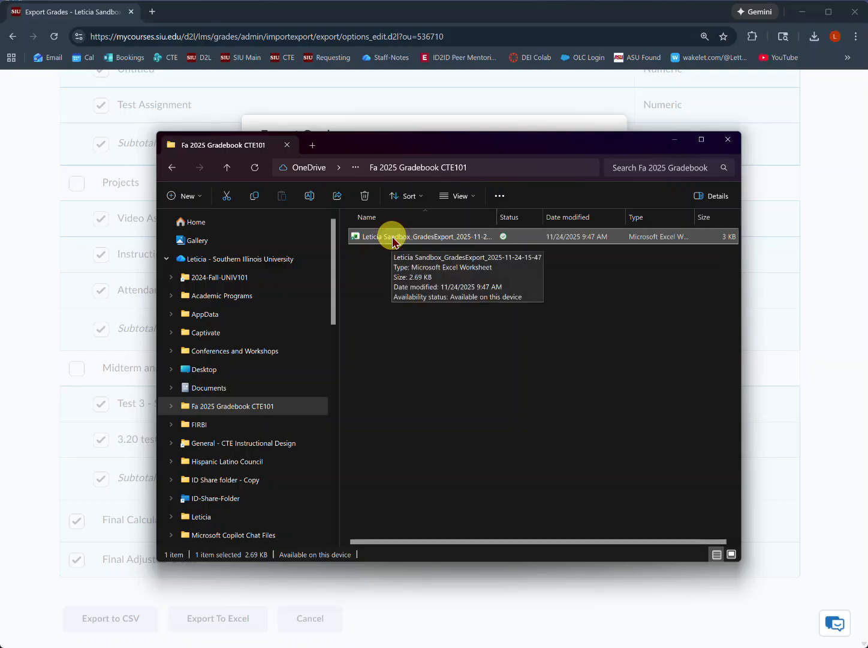
double_click(394, 239)
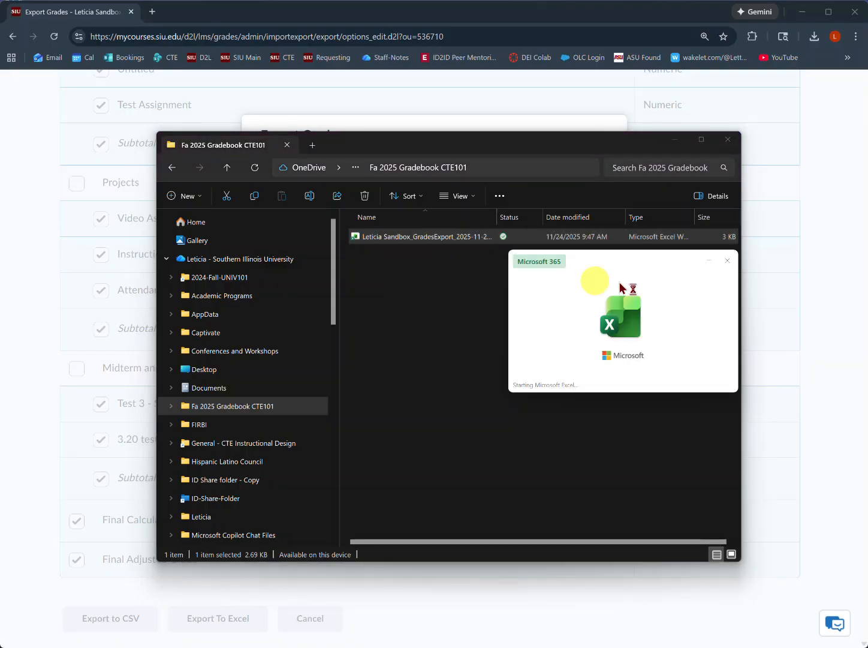